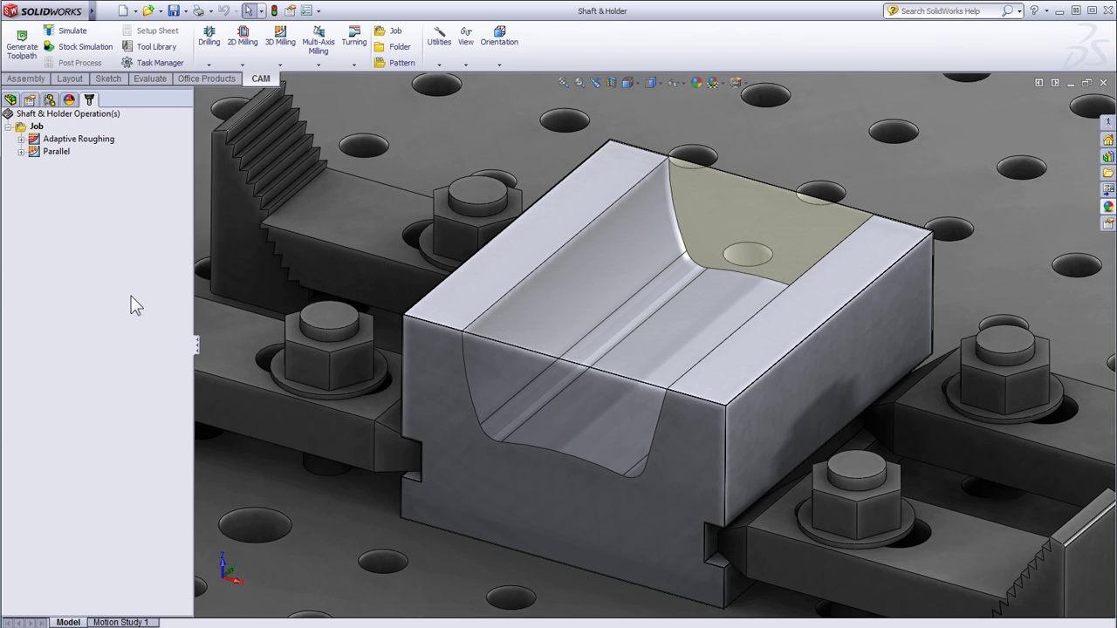
Step: Preview the Adaptive Roughing and Parallel toolpaths on the part, then hide them
click(79, 141)
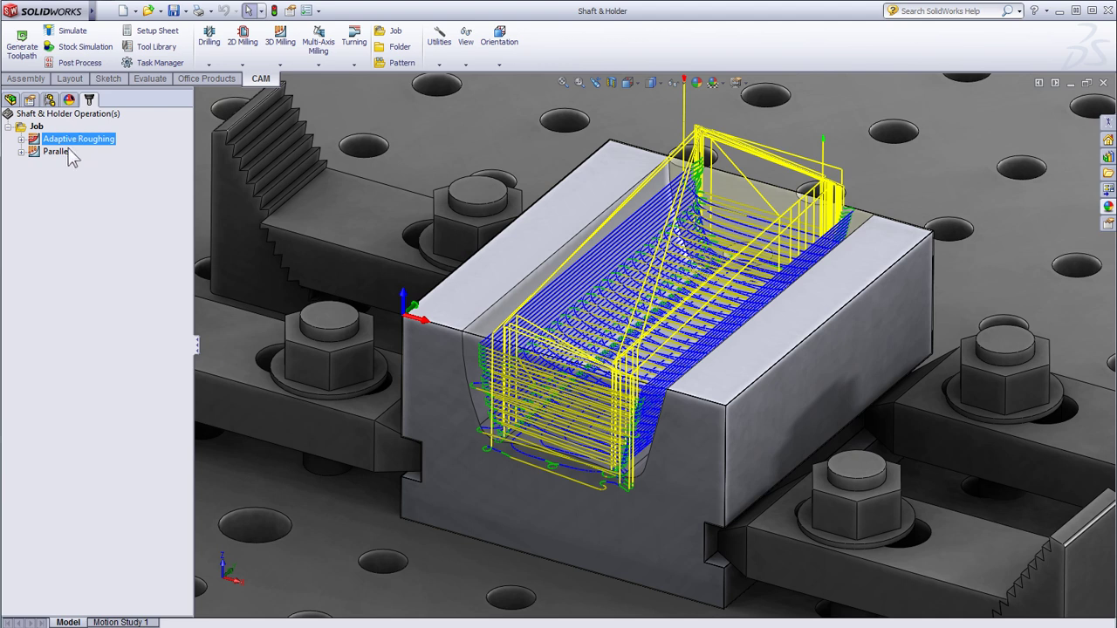
click(66, 154)
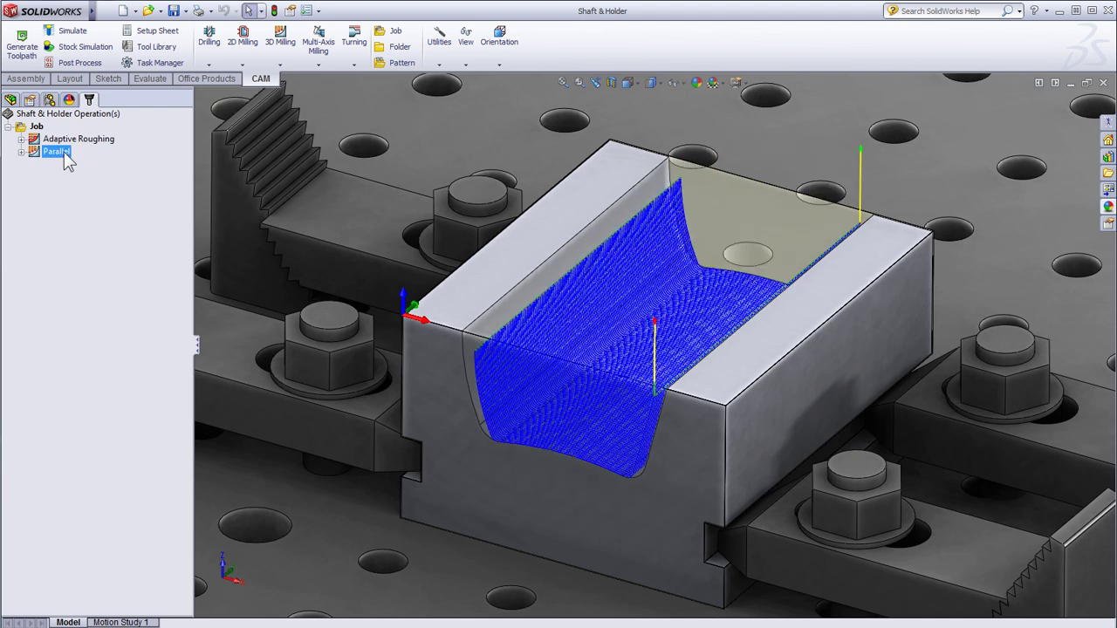
click(37, 127)
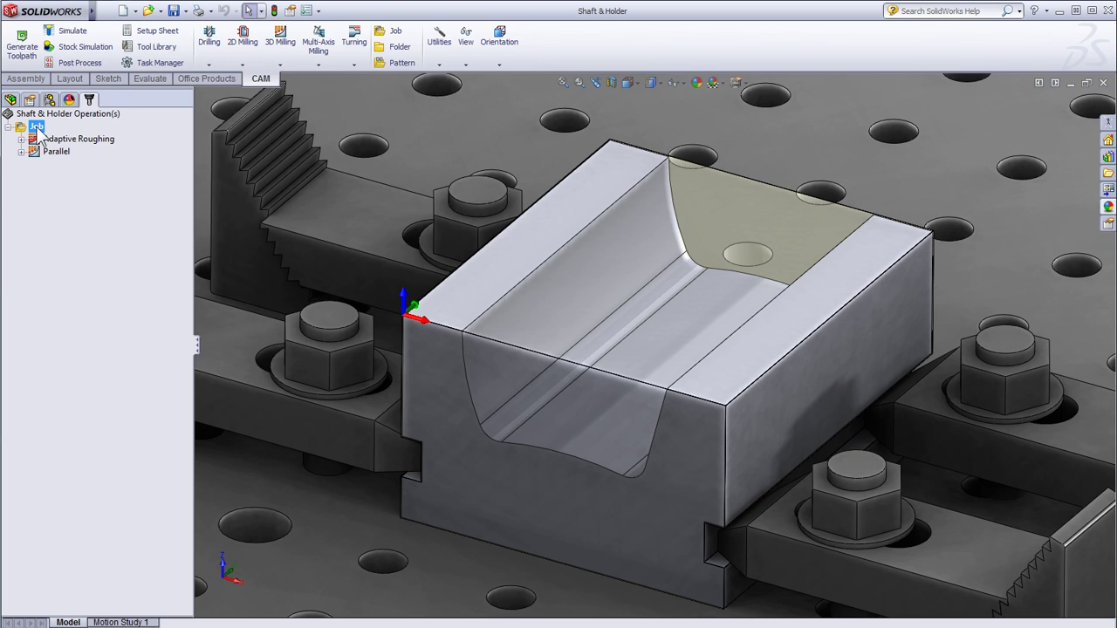
Step: Run the job's stock material removal simulation, then close it
click(85, 53)
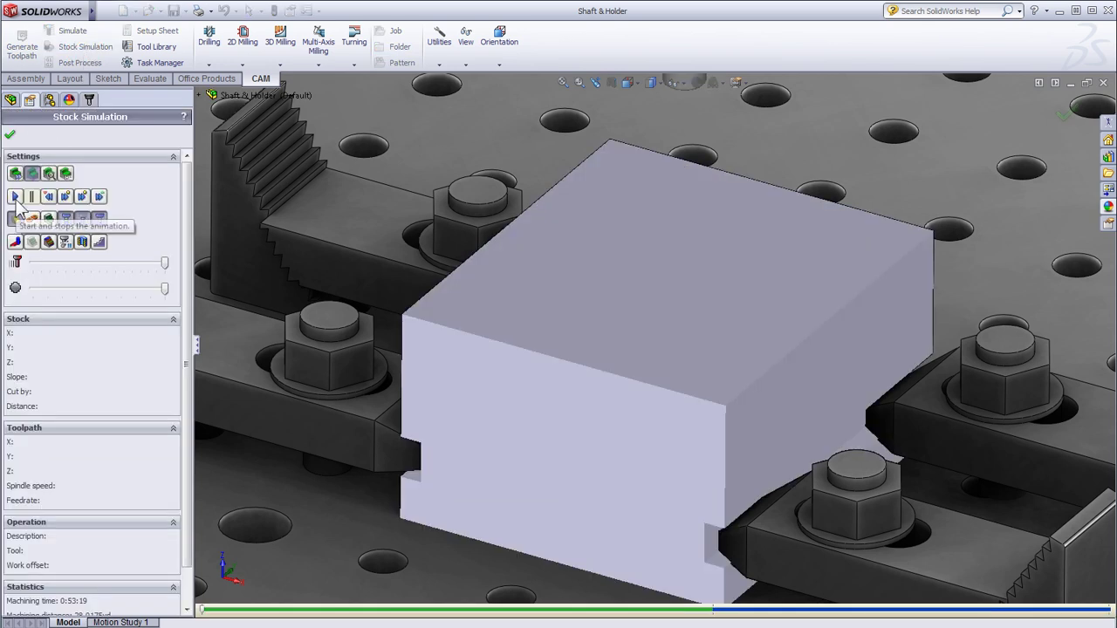
click(16, 198)
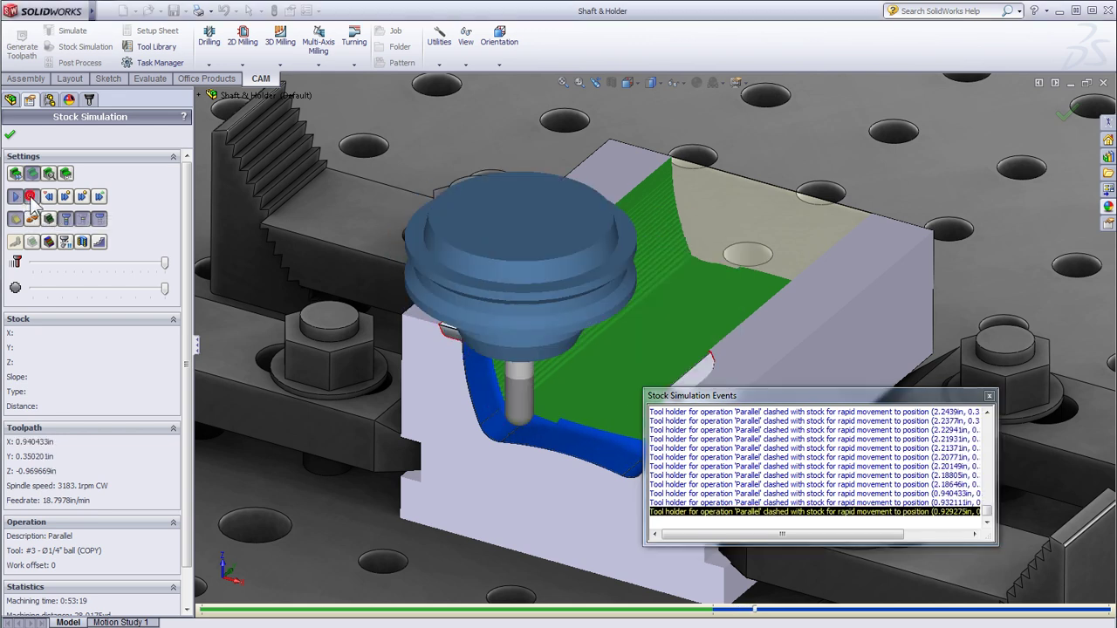
click(9, 136)
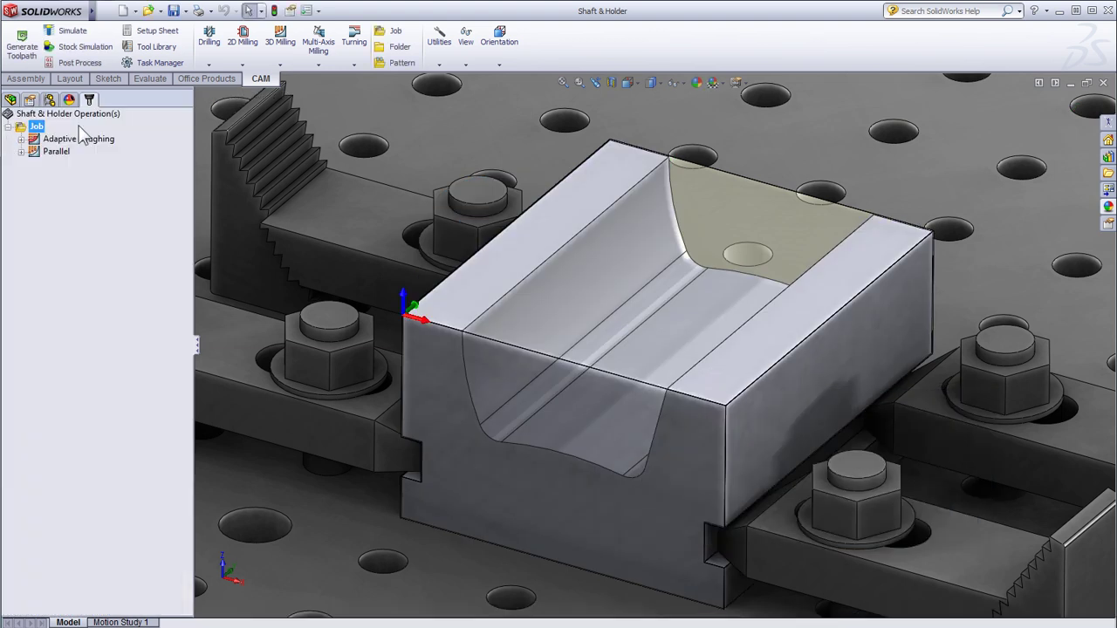
Step: Show and simulate the Parallel toolpath, then close the simulation
click(54, 154)
click(77, 31)
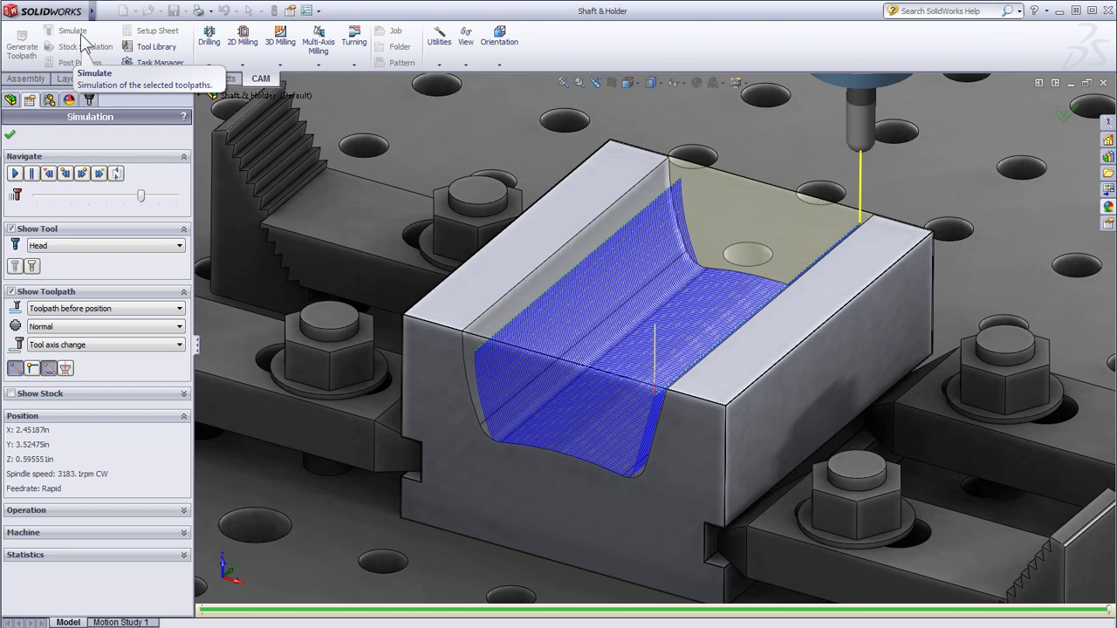
click(635, 469)
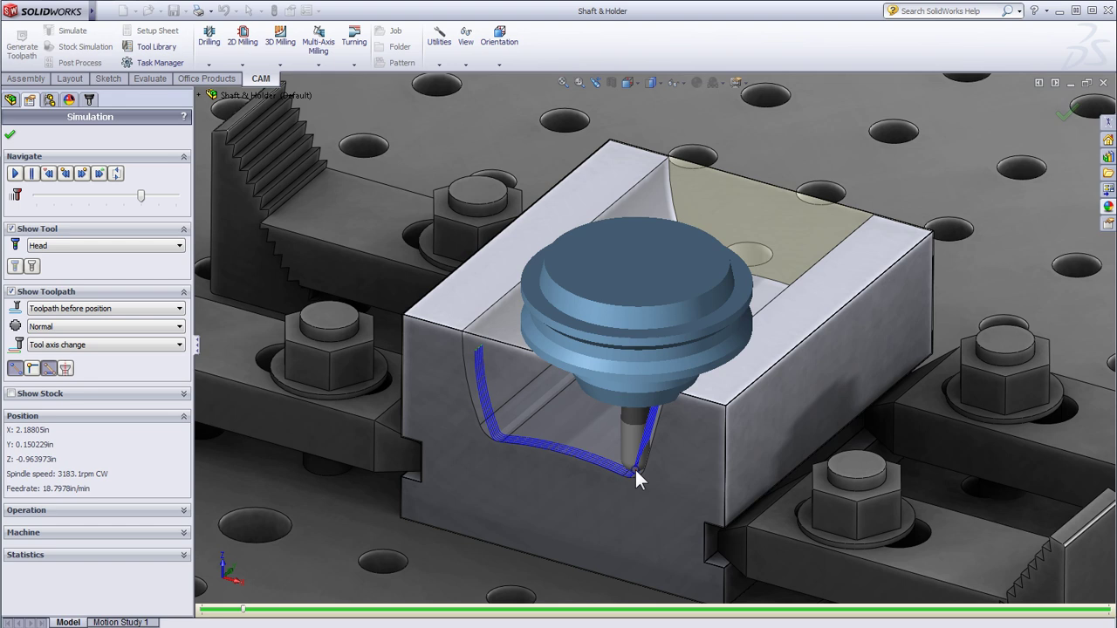
click(12, 137)
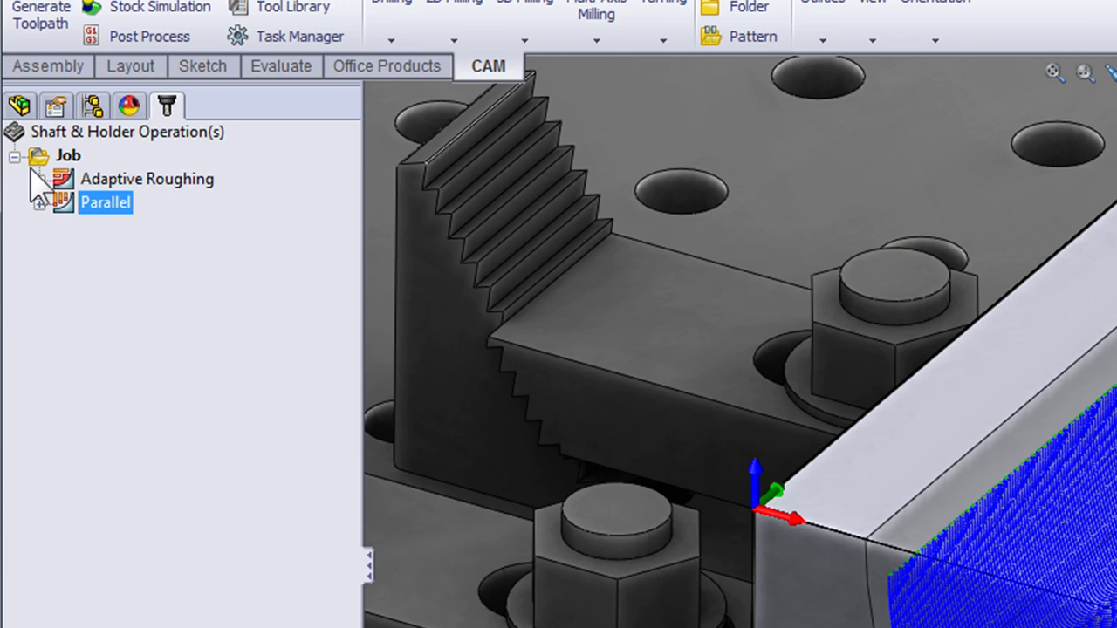
Step: Turn on Parallel's shaft and holder checking with Fail on collision mode and regenerate
right_click(88, 203)
click(147, 218)
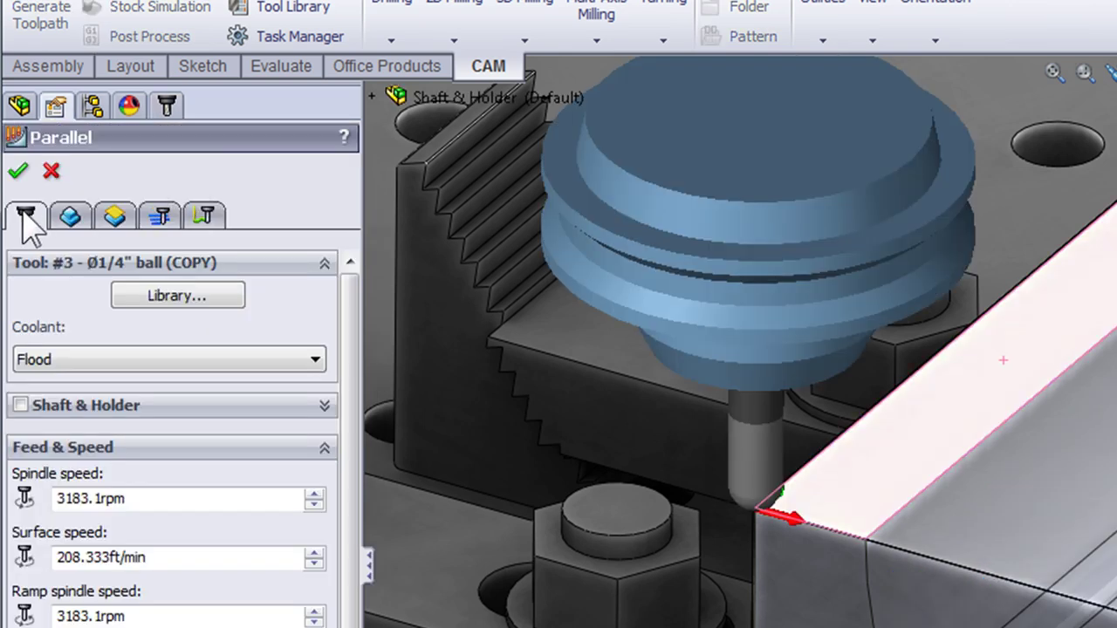
click(20, 405)
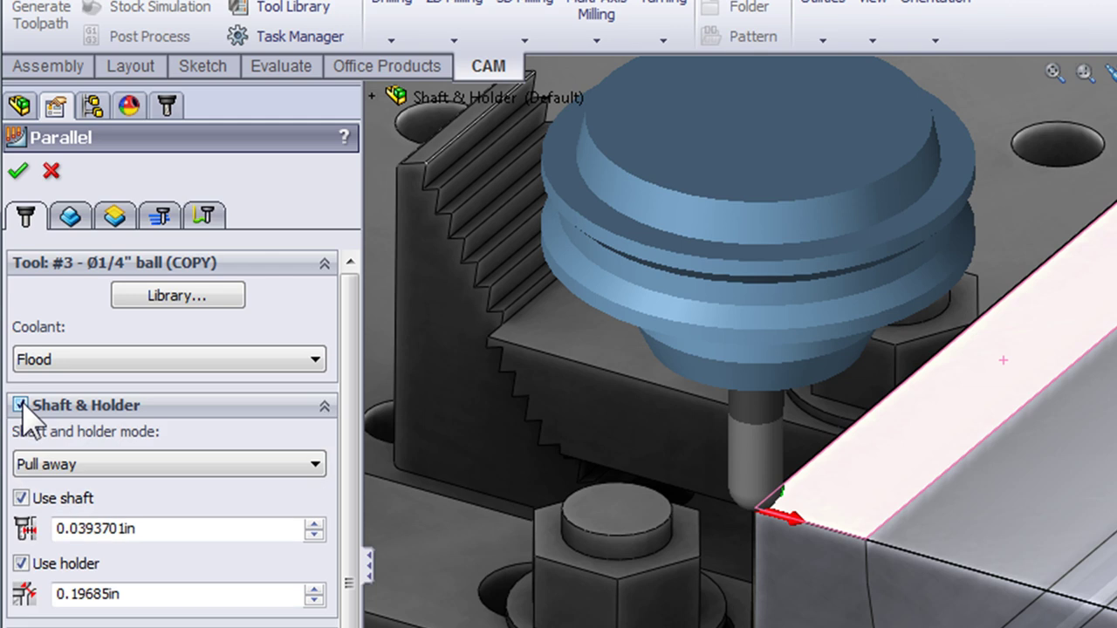
click(78, 463)
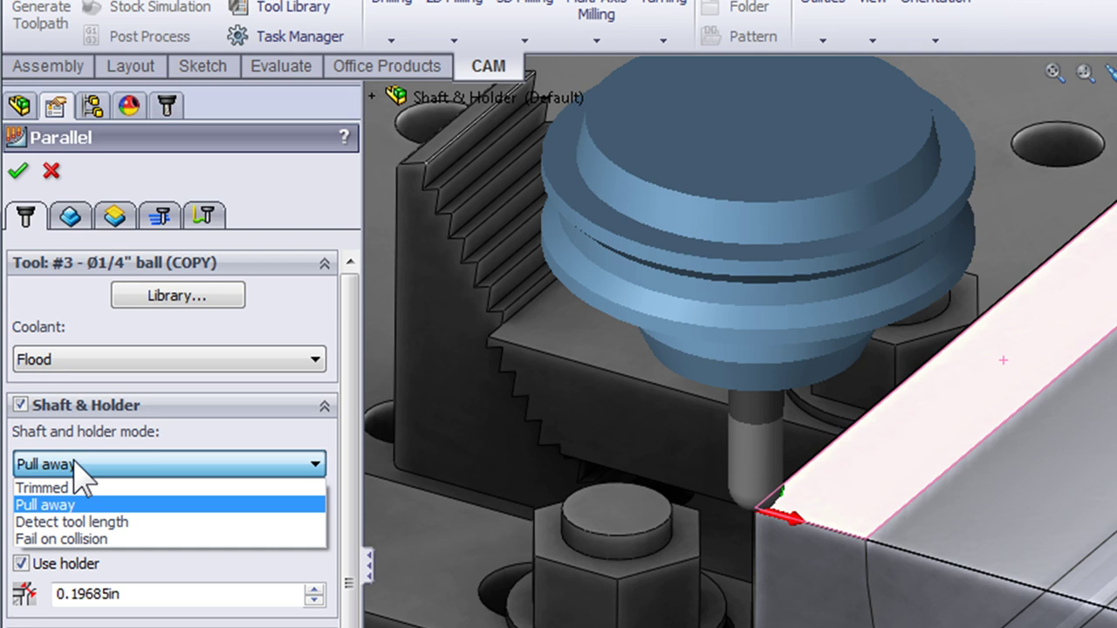
click(96, 541)
click(93, 534)
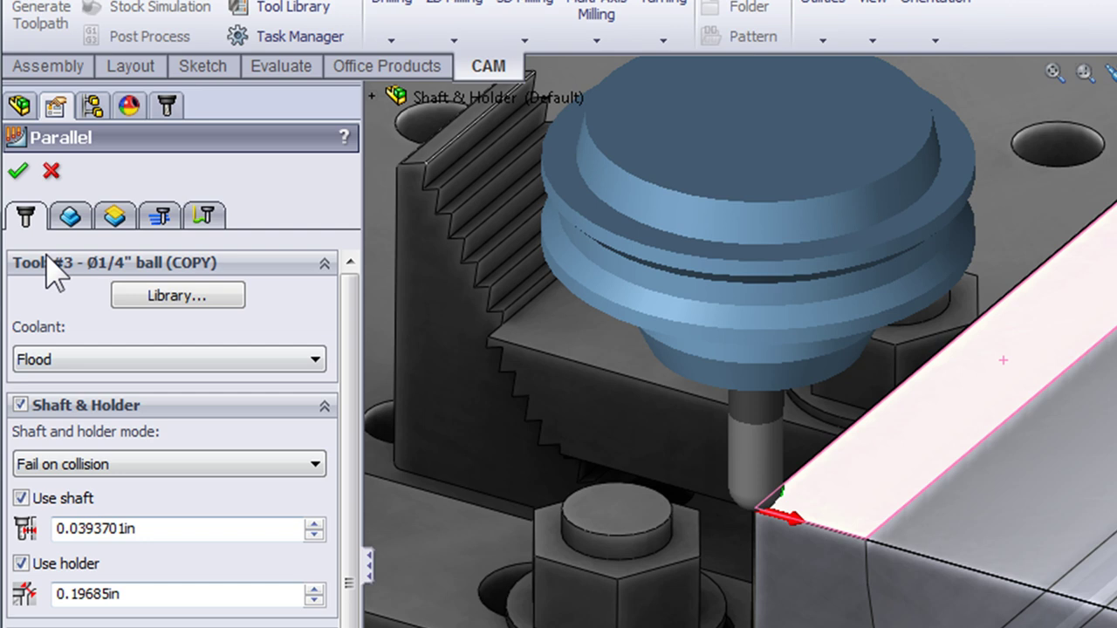
click(18, 171)
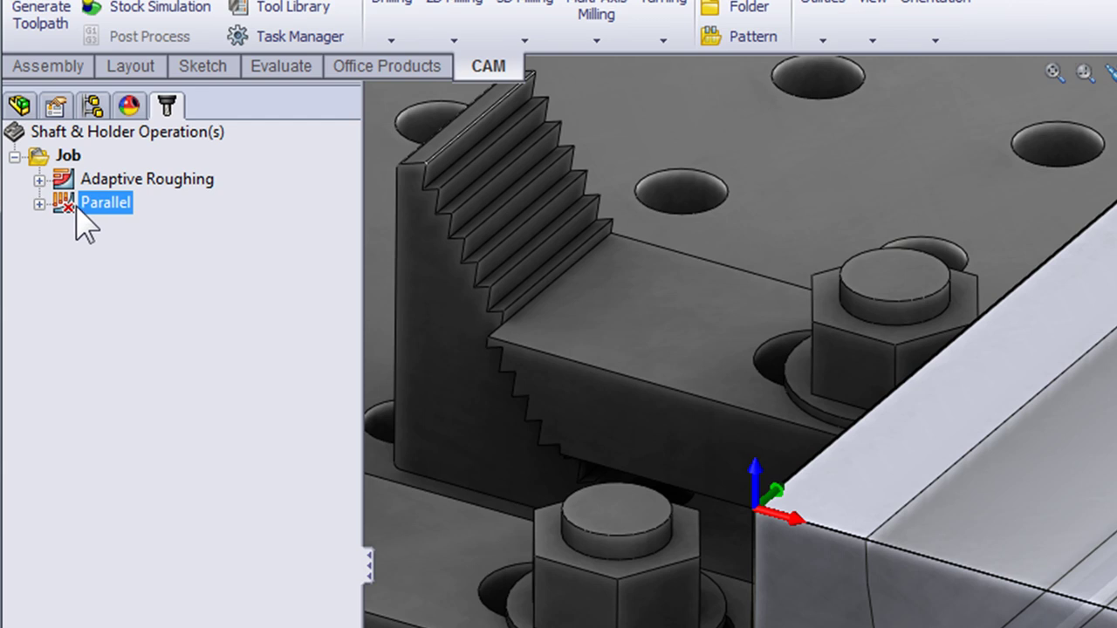
right_click(77, 209)
click(137, 316)
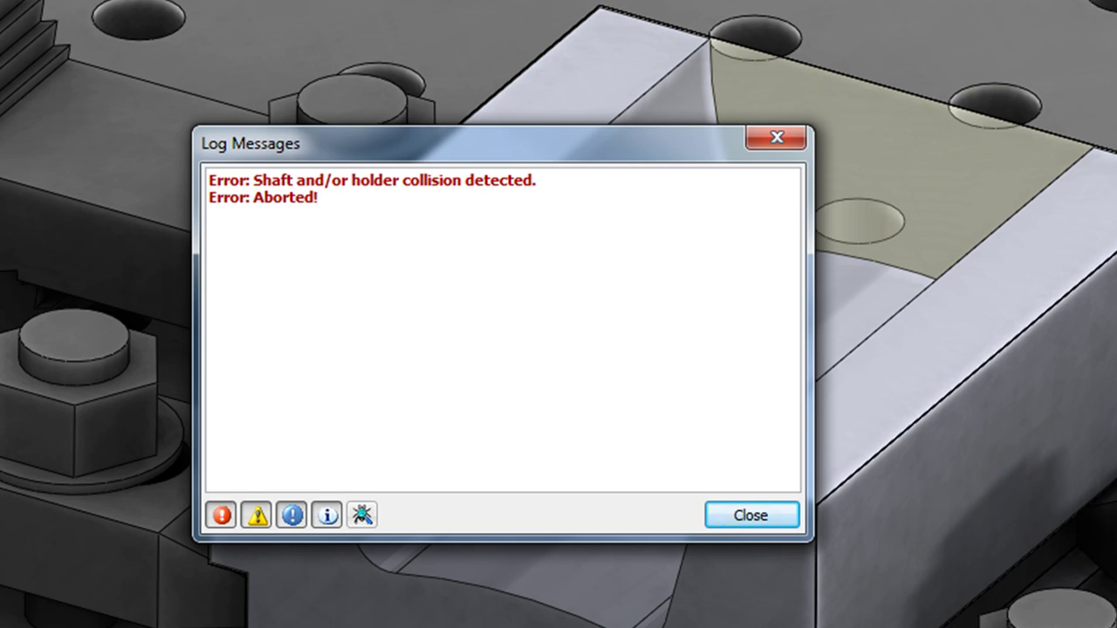
click(750, 519)
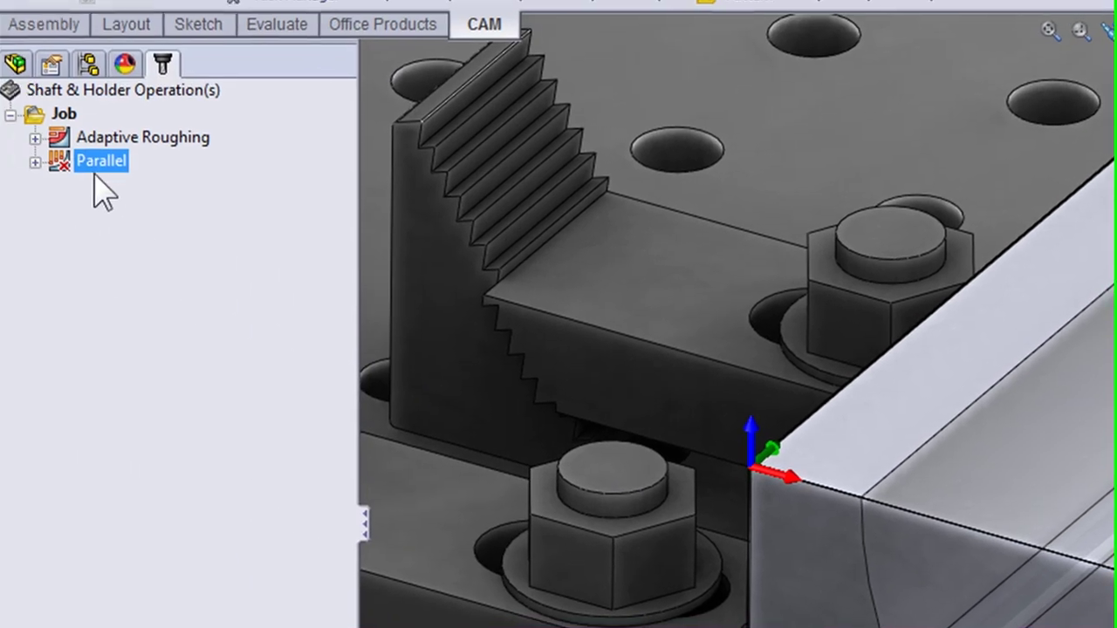
Step: Change Parallel's shaft and holder mode from Fail on collision to Detect tool length
right_click(92, 166)
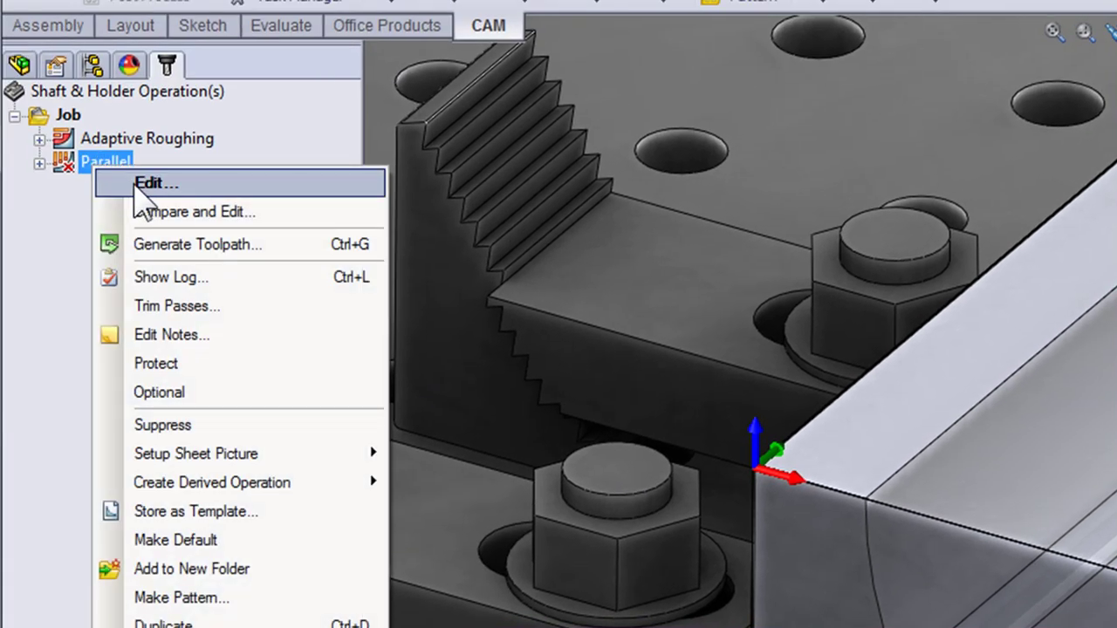
click(136, 182)
click(107, 423)
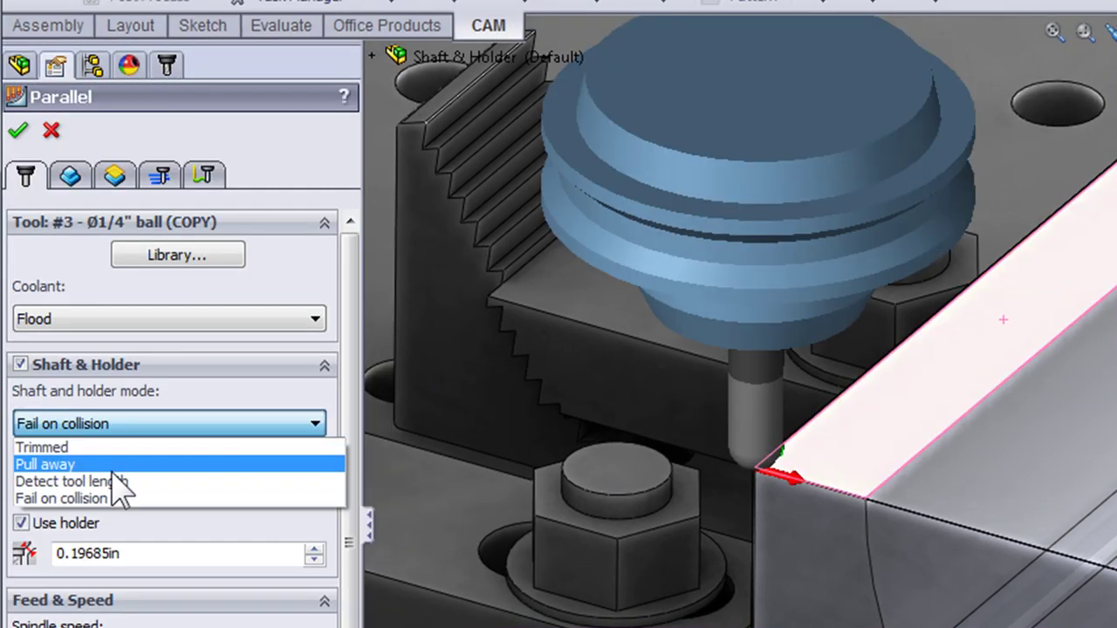
click(111, 477)
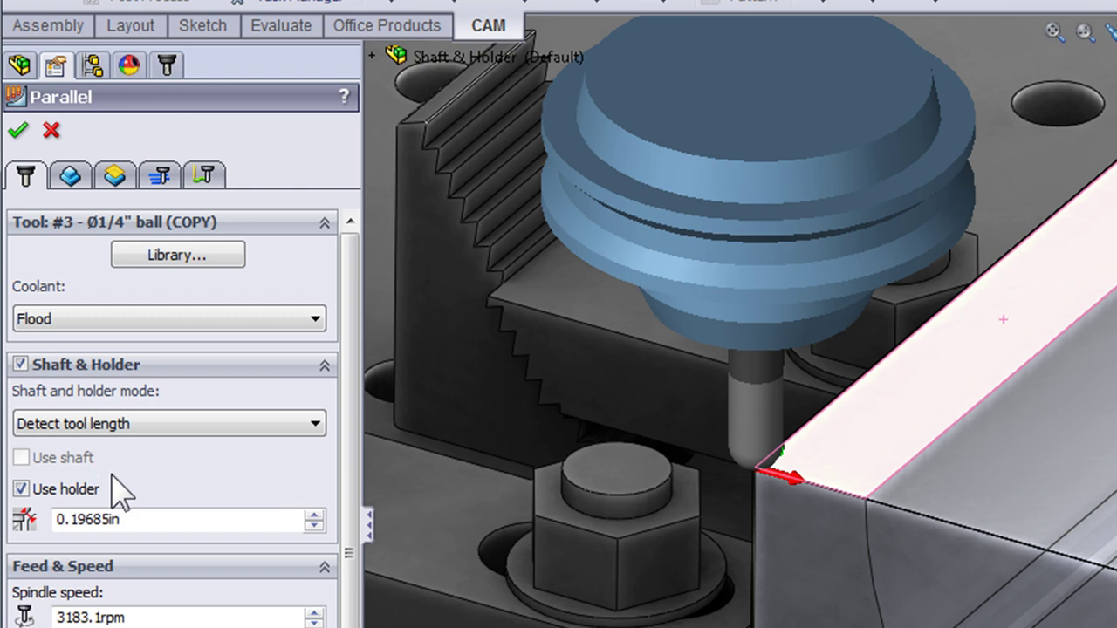
click(19, 131)
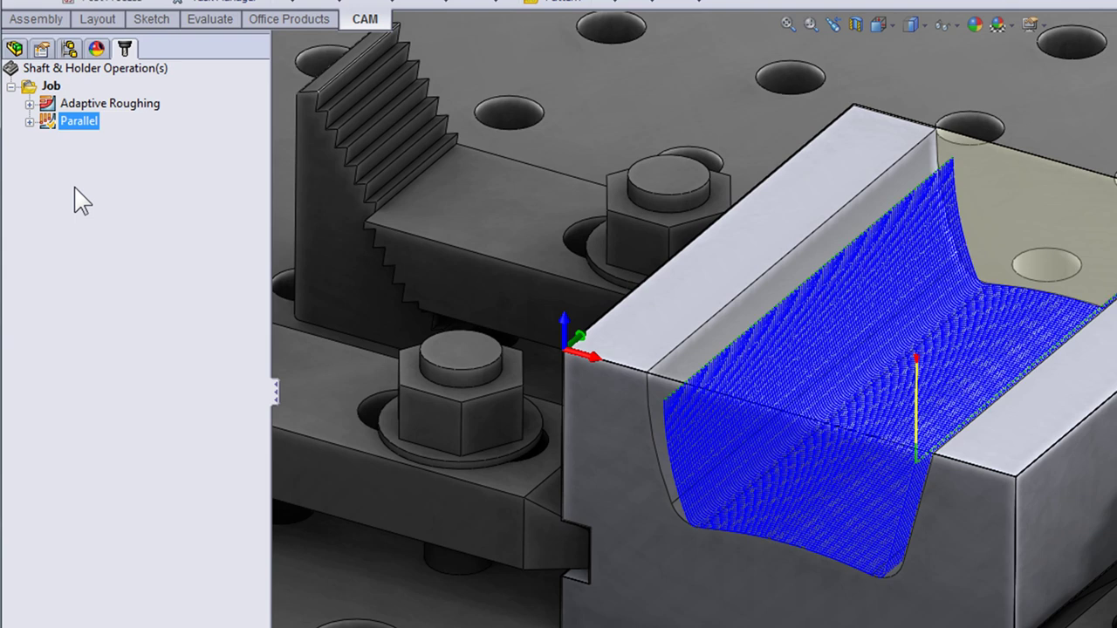
Step: Check Parallel's log confirming tool length raised from 0.875in to 1.16779in
right_click(61, 129)
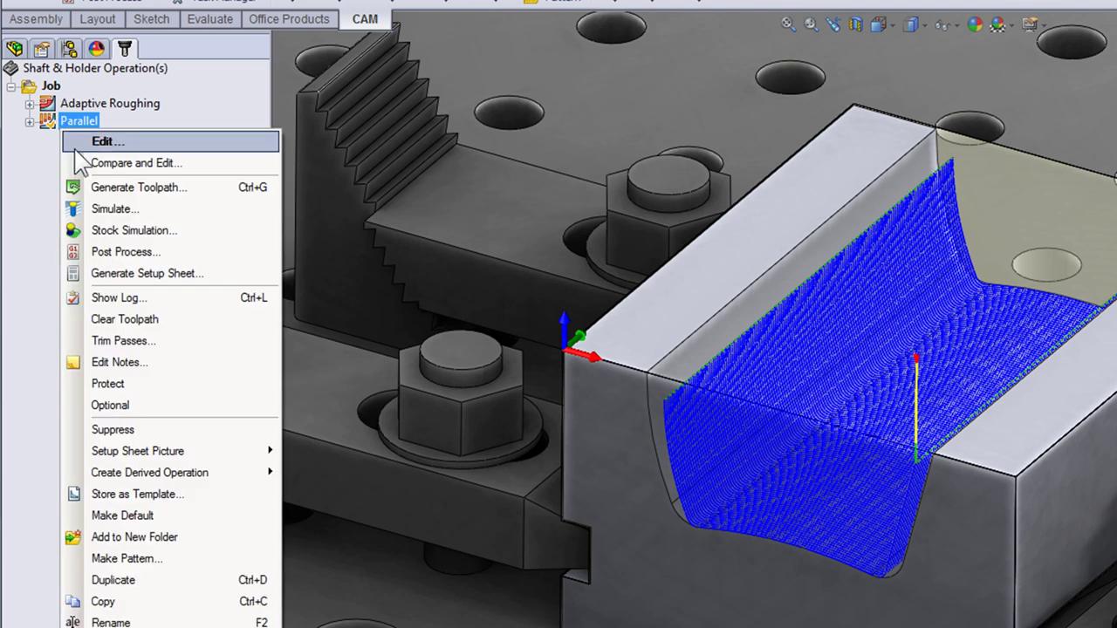
click(109, 299)
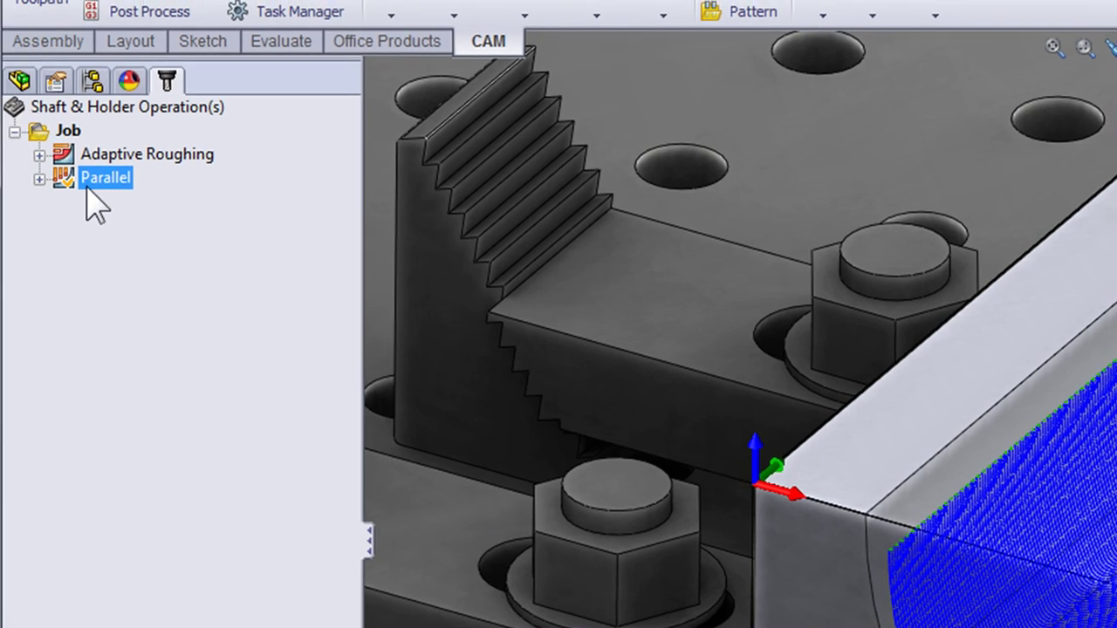
Step: Replace Parallel's tool with #2 Ø1/4" ball from the tool library
click(86, 183)
right_click(87, 185)
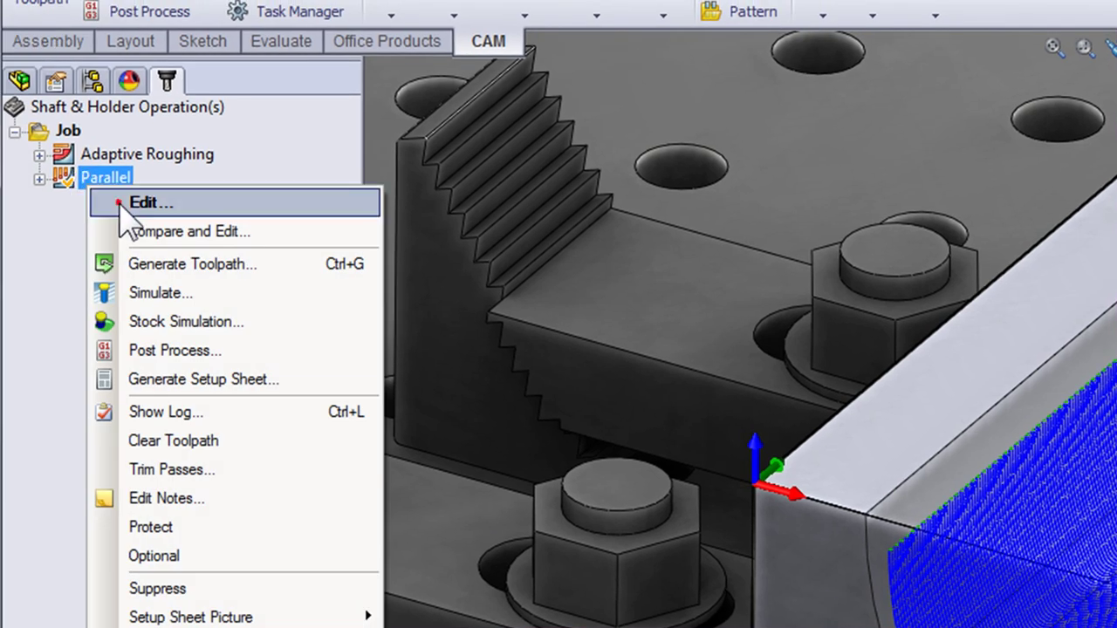
click(114, 200)
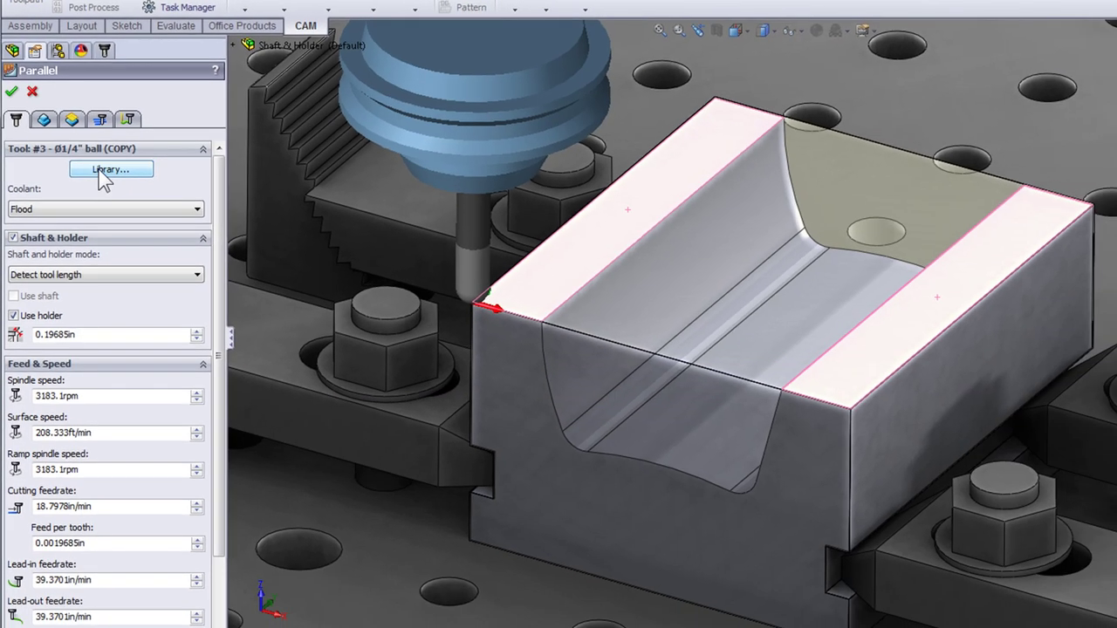
click(105, 170)
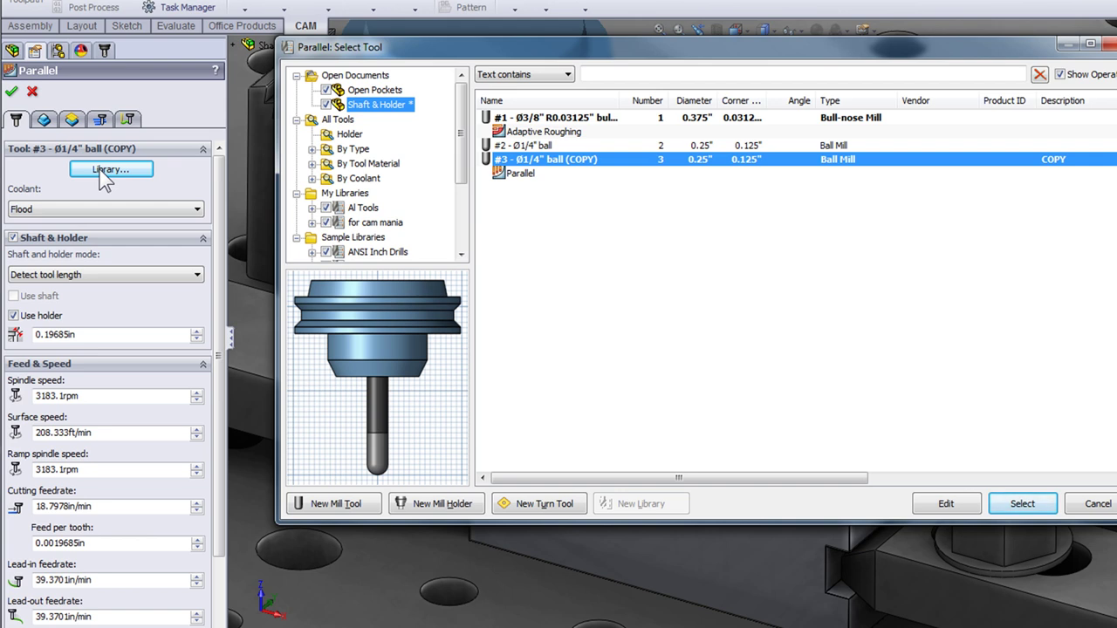
click(531, 148)
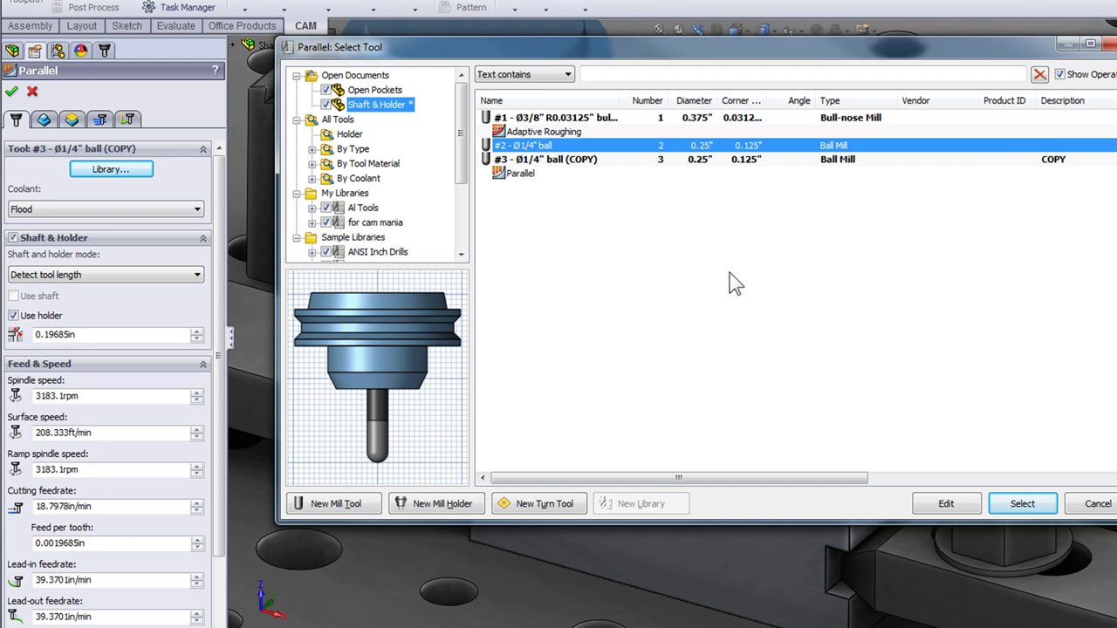
click(1023, 504)
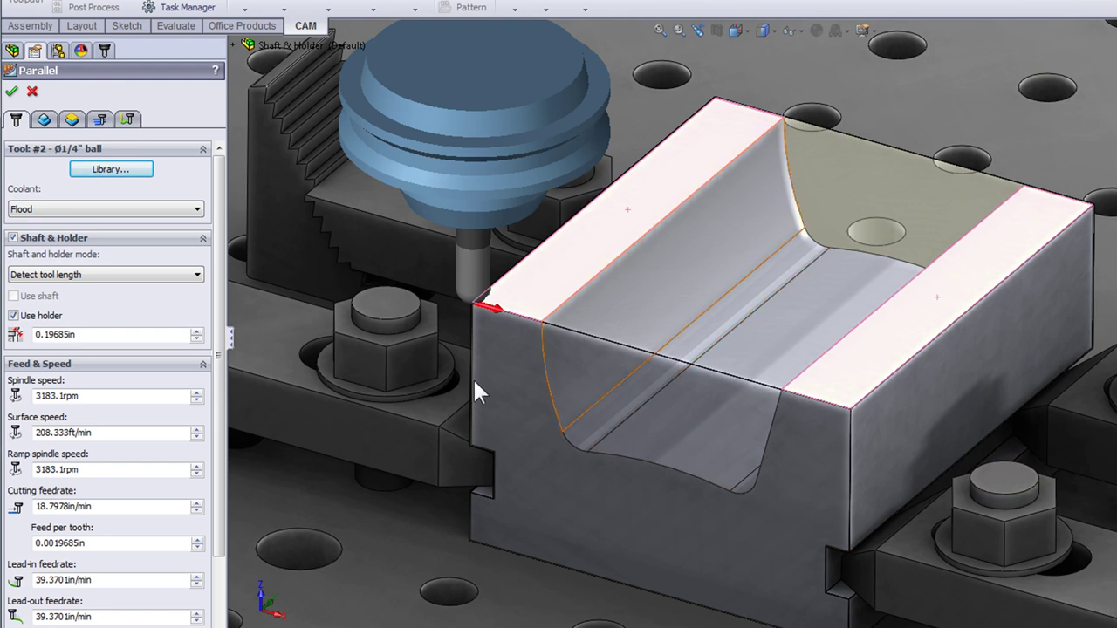
Step: Set Parallel's shaft and holder mode to Trimmed and recompute the toolpath
click(145, 273)
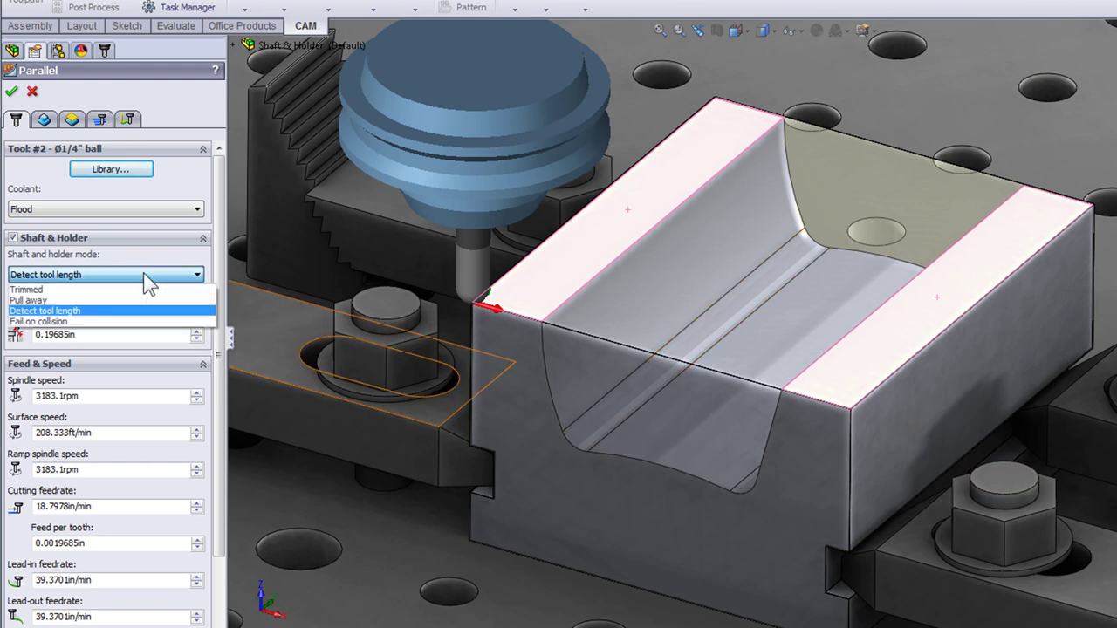
click(135, 288)
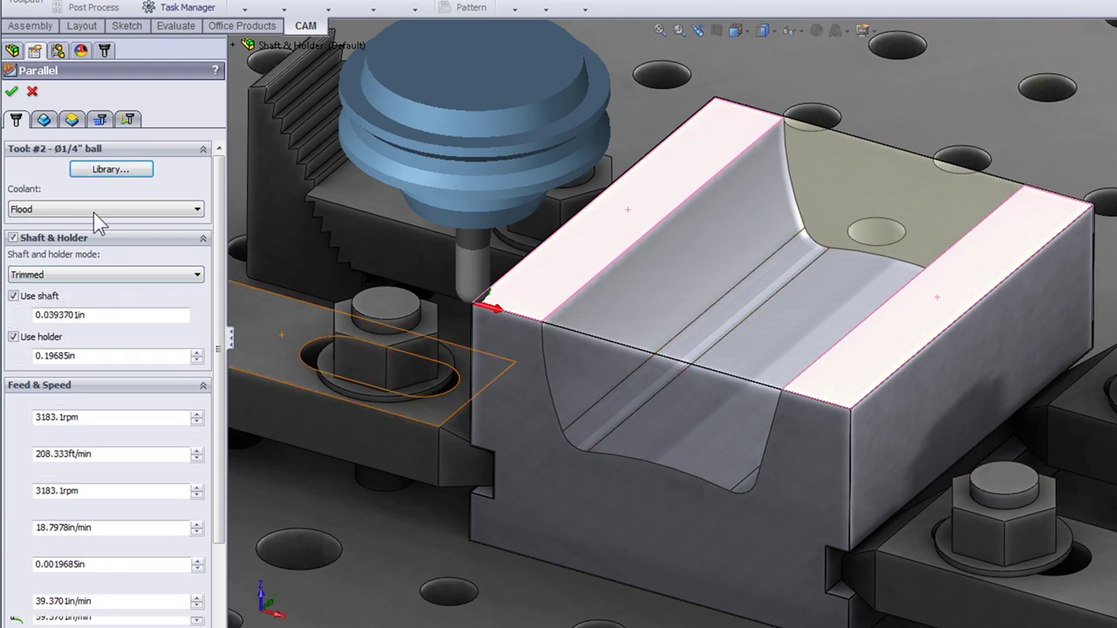
click(11, 91)
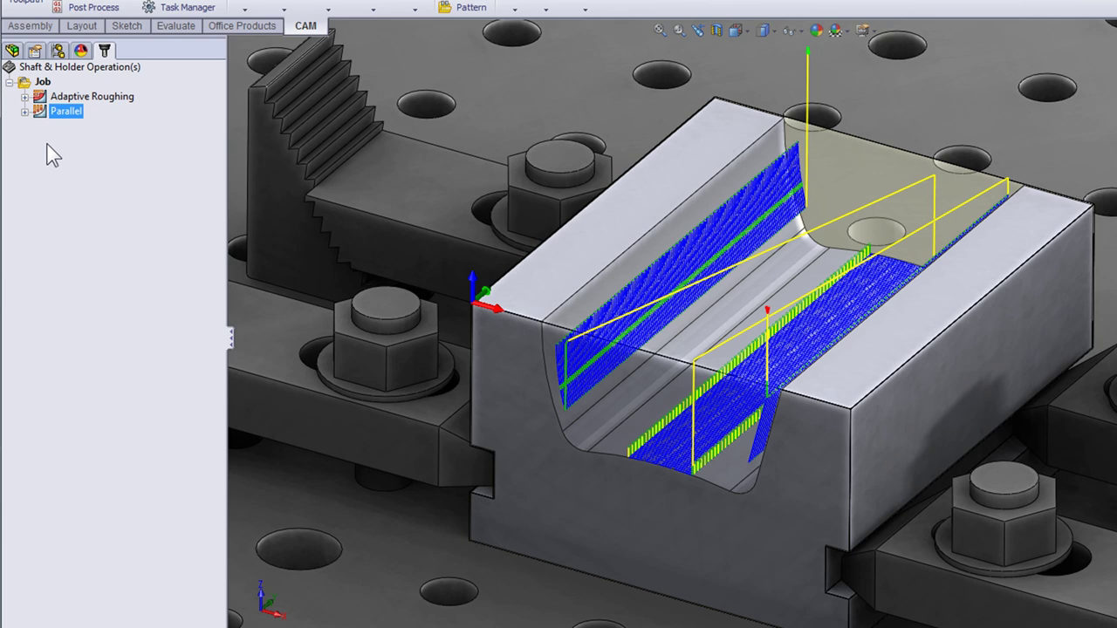
Step: Switch Parallel's shaft and holder mode to Pull away and regenerate
right_click(65, 114)
click(99, 129)
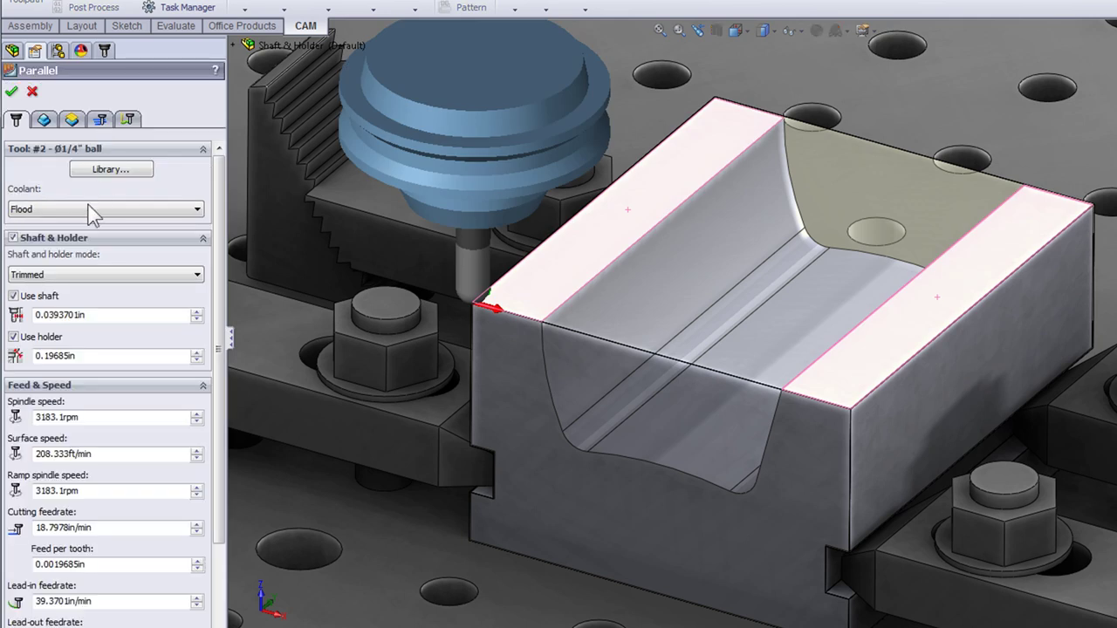
click(48, 276)
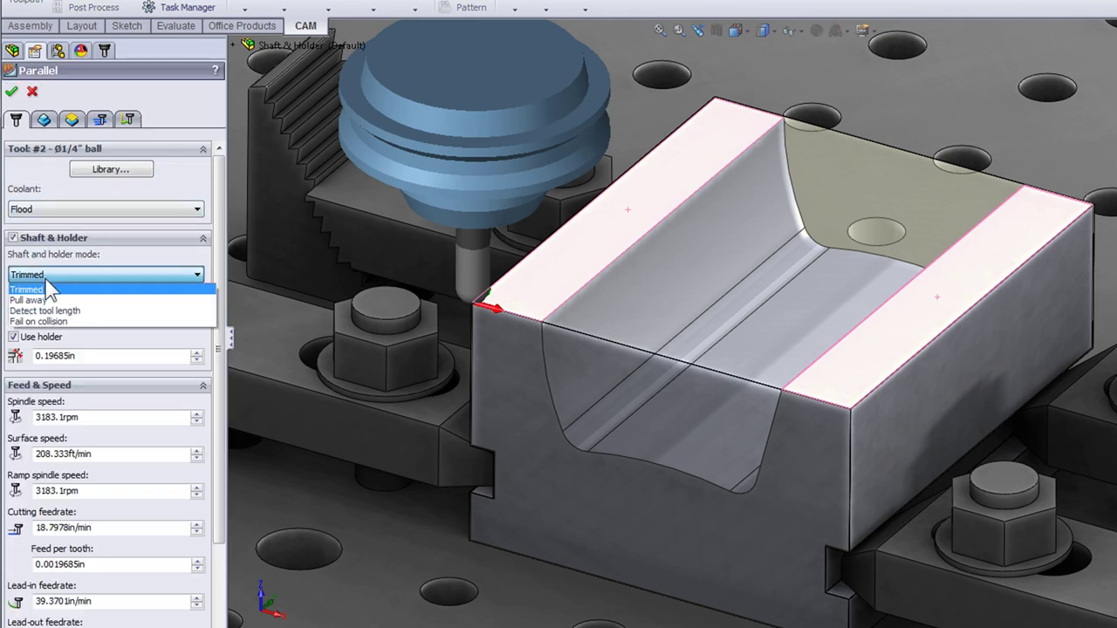
click(41, 300)
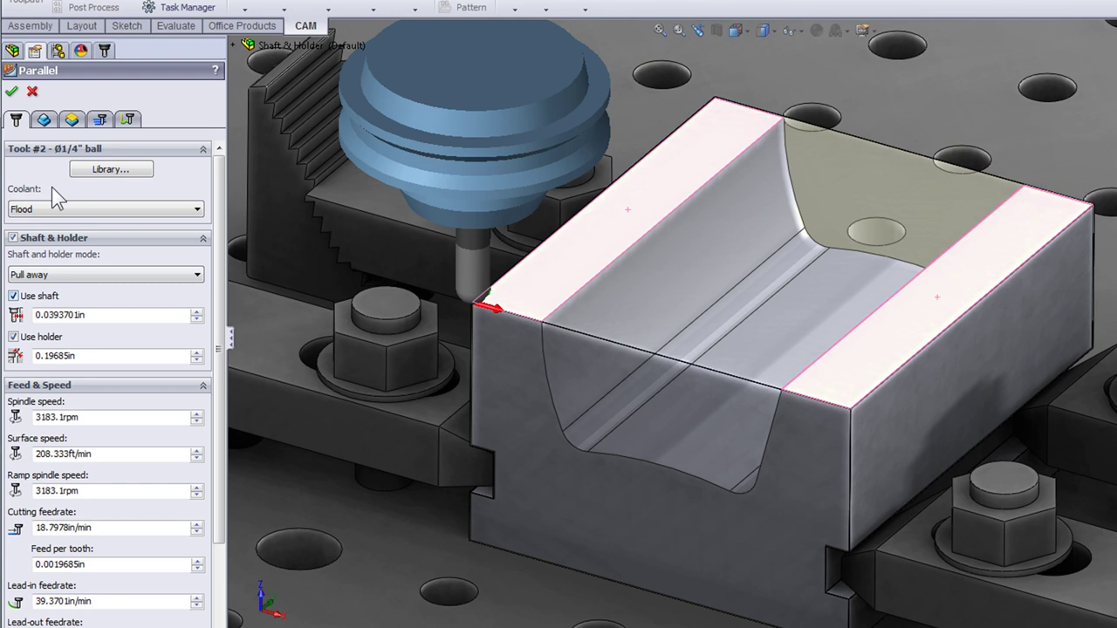
click(12, 92)
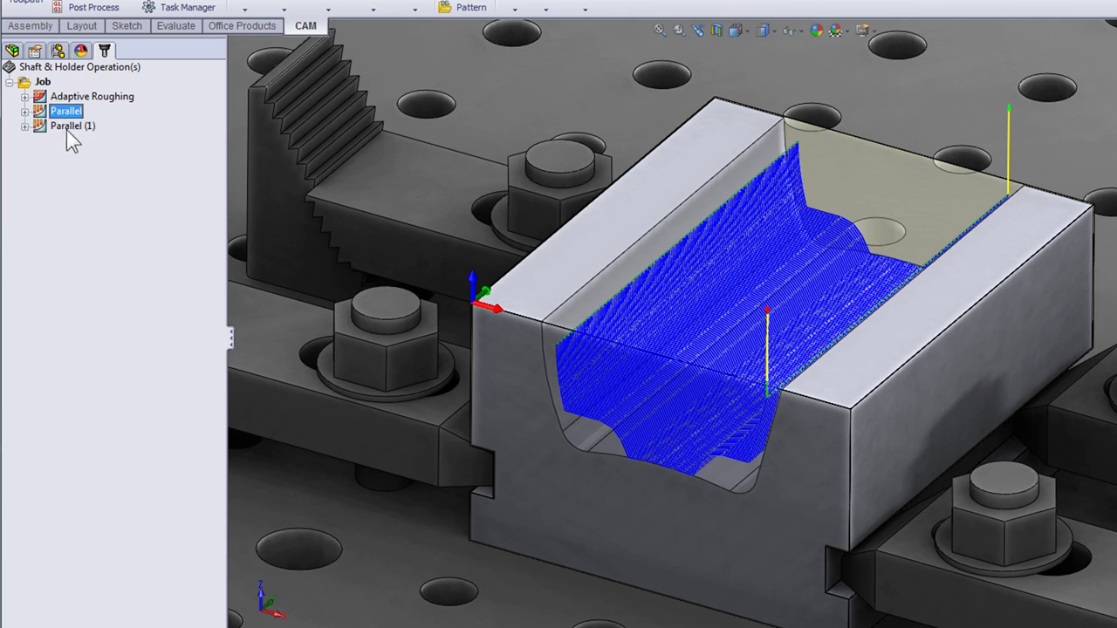
Step: Assign tool #3 Ø1/4" ball (COPY) to the Parallel (1) operation
click(70, 130)
right_click(67, 128)
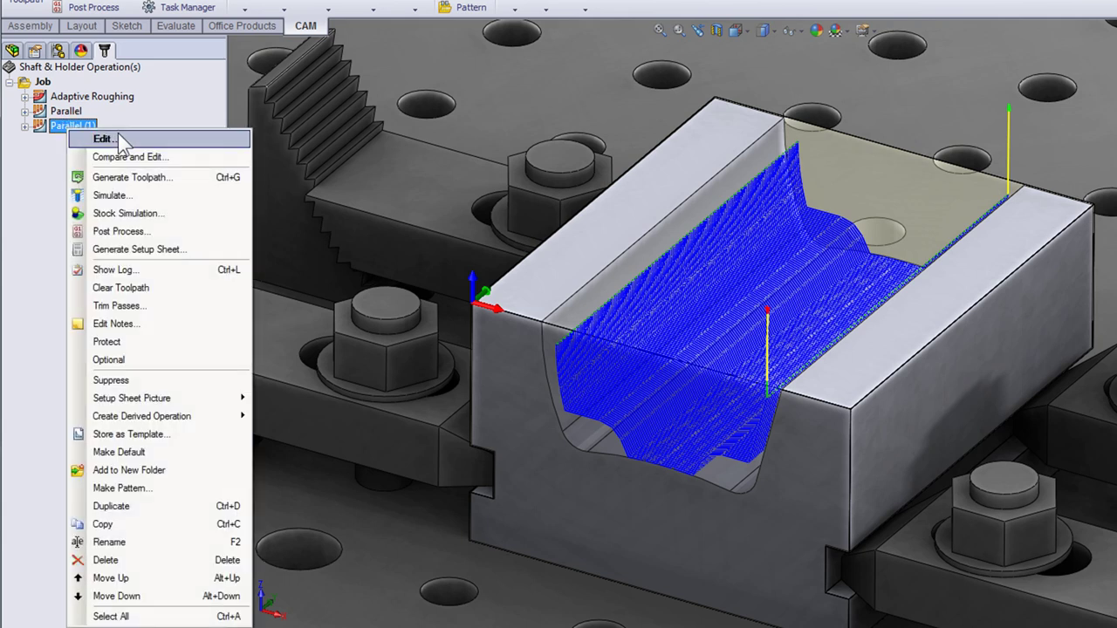
click(118, 133)
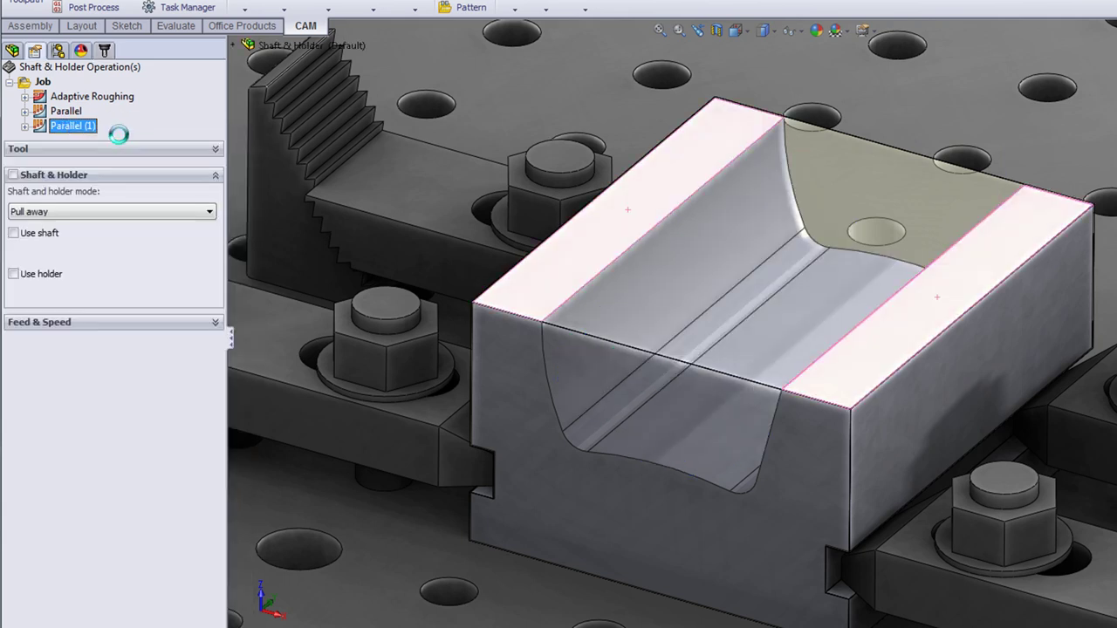
click(107, 169)
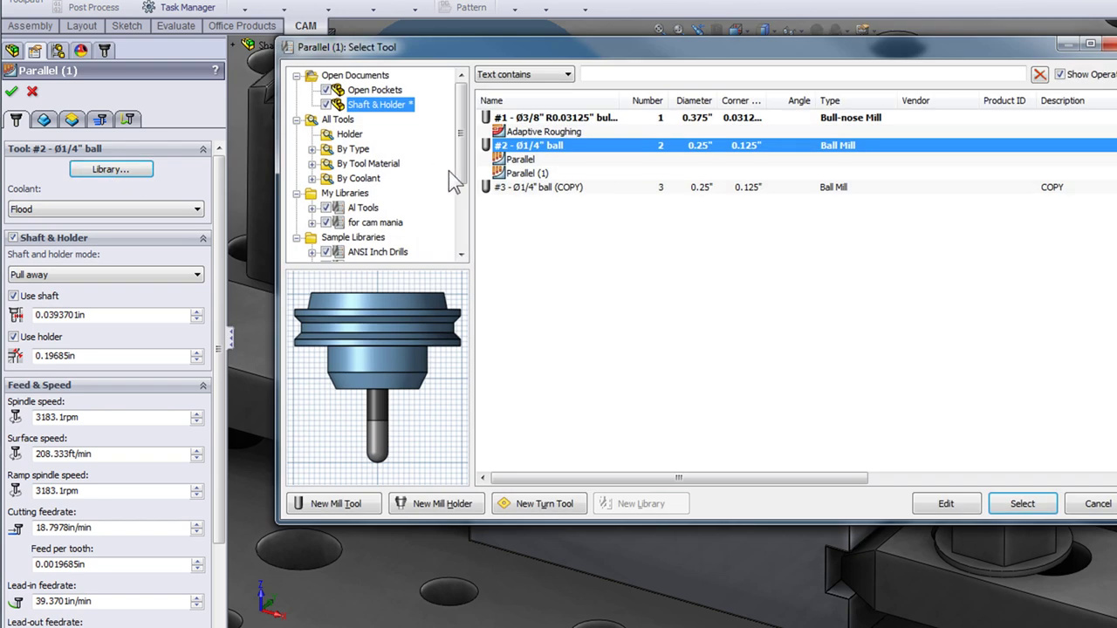
click(511, 190)
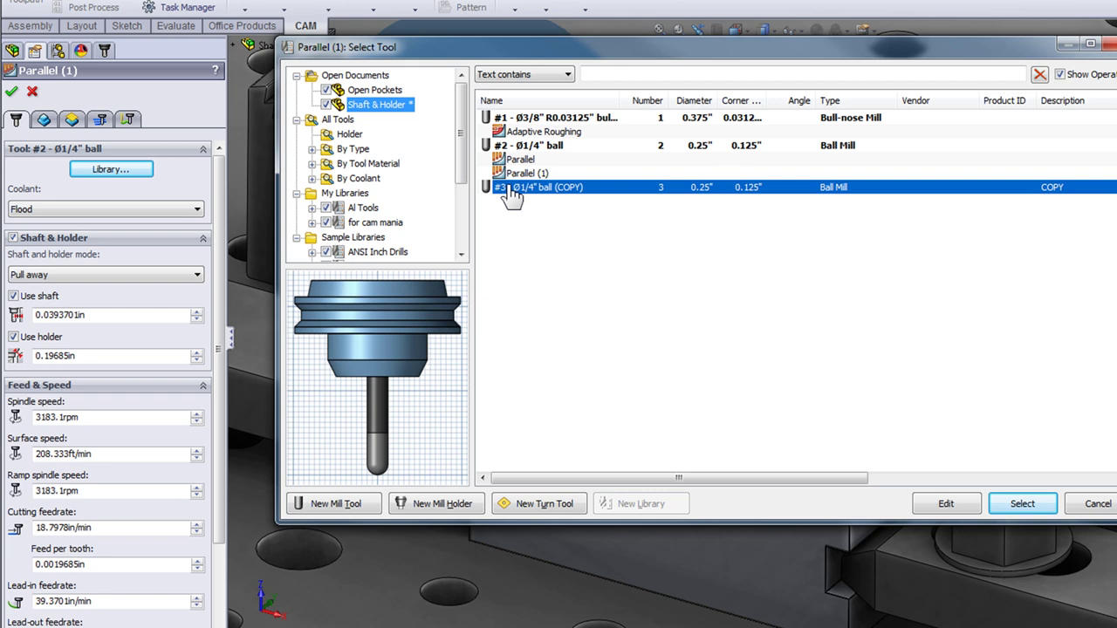
click(1022, 504)
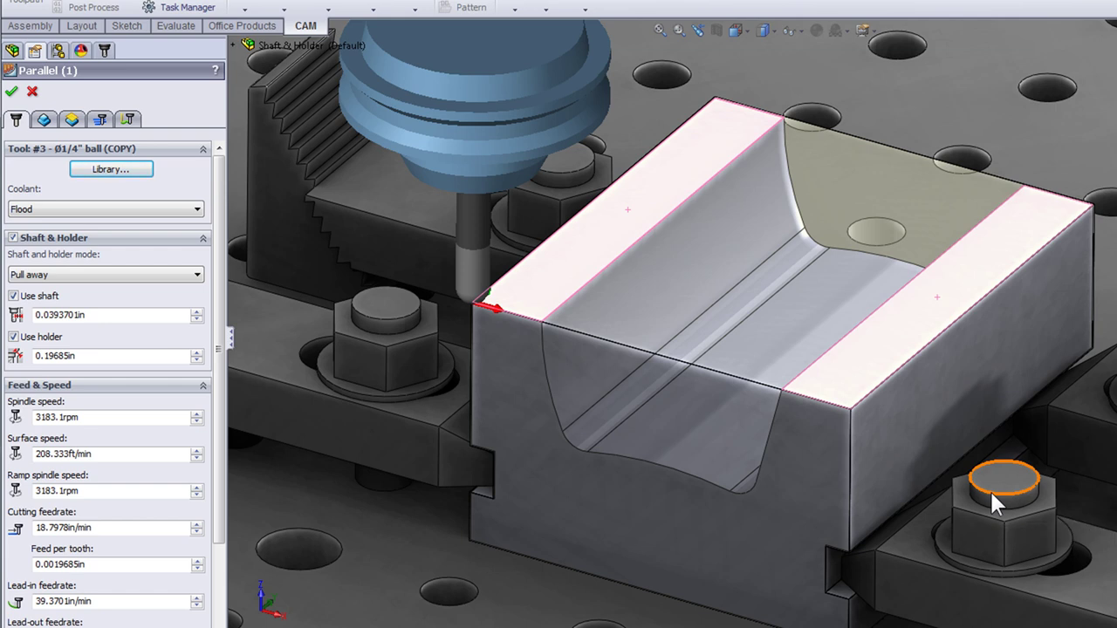
Step: Enable Rest Machining (From Previous Operation(s)) on Parallel (1)'s Geometry tab and generate
click(43, 121)
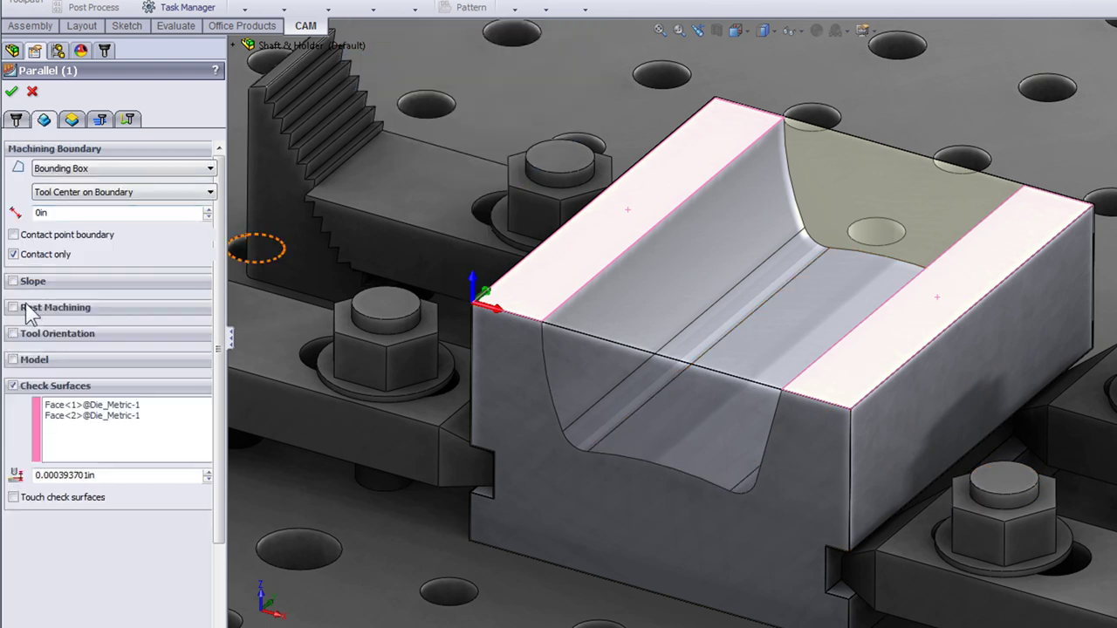
click(25, 308)
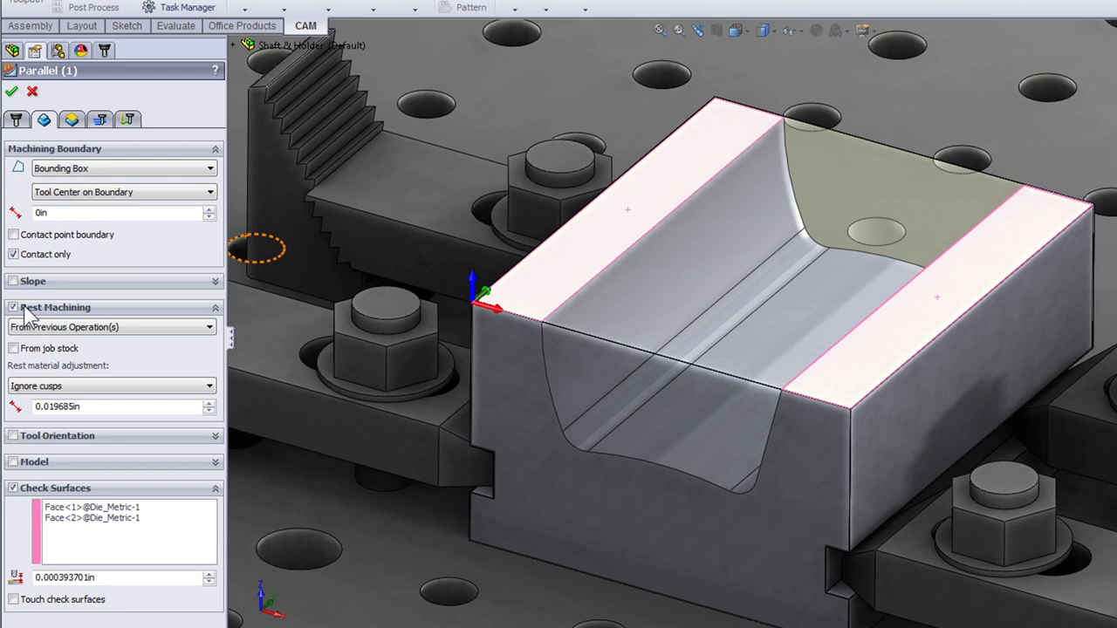
click(11, 90)
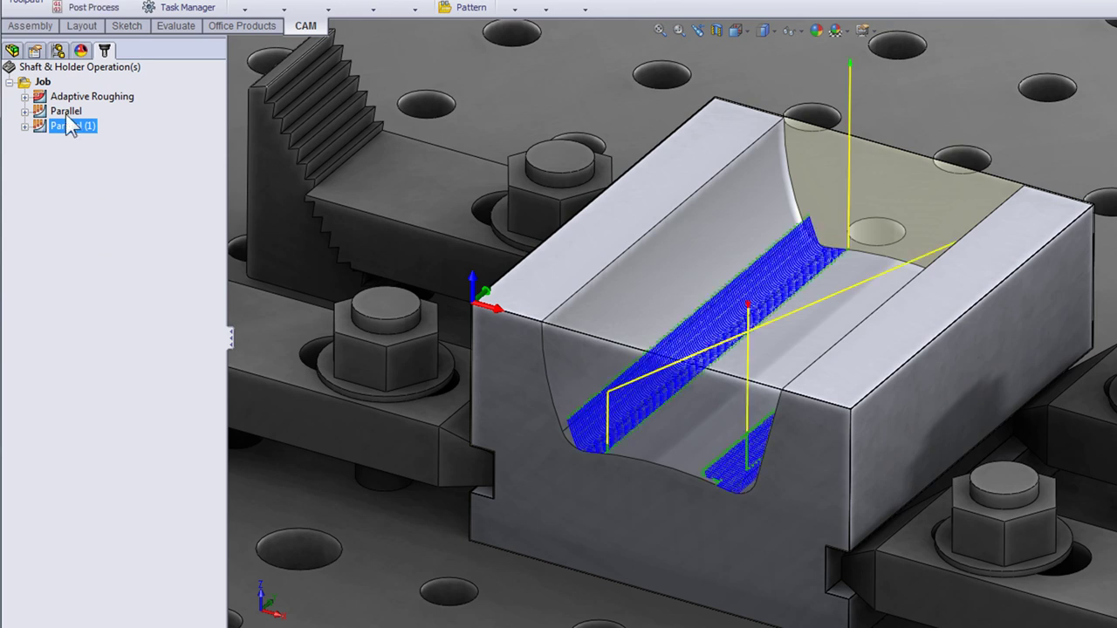
click(66, 112)
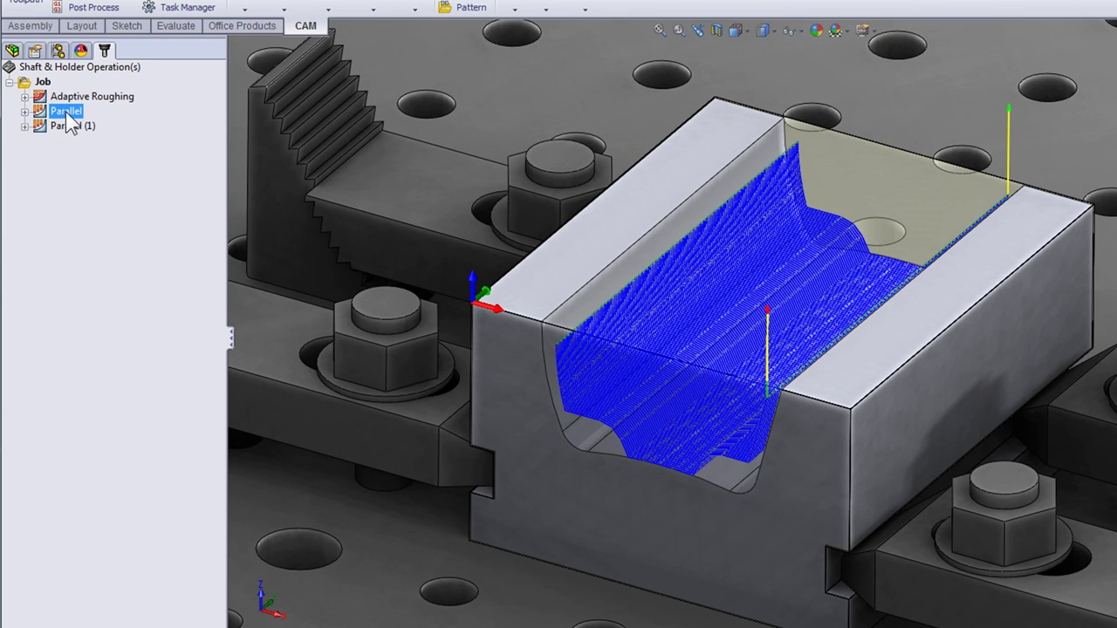
click(72, 127)
click(69, 127)
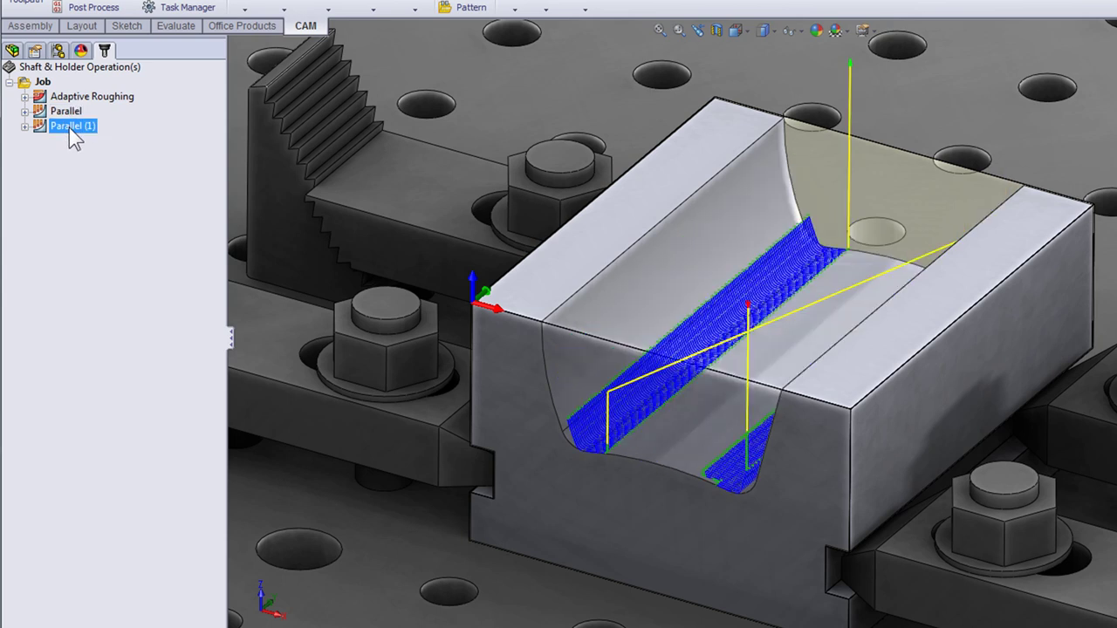